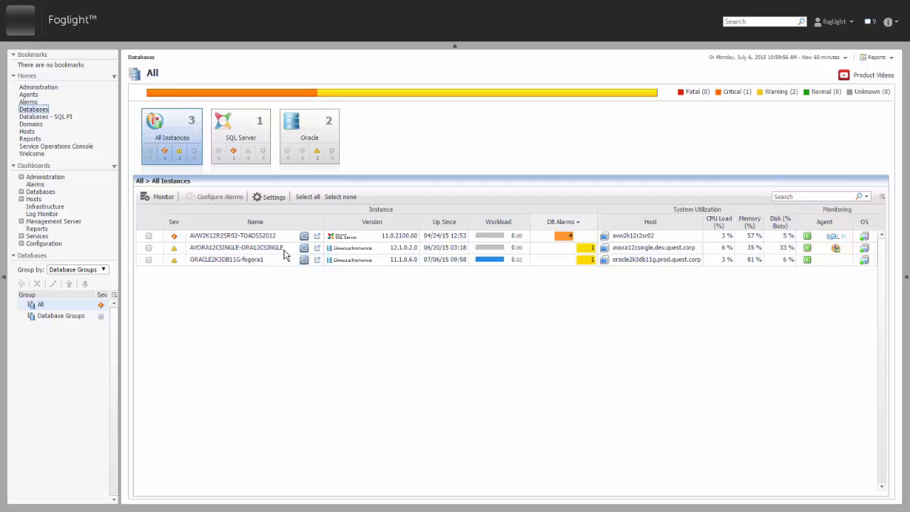
Open the Cartridge Inventory dashboard from the Administration dashboards.
click(21, 177)
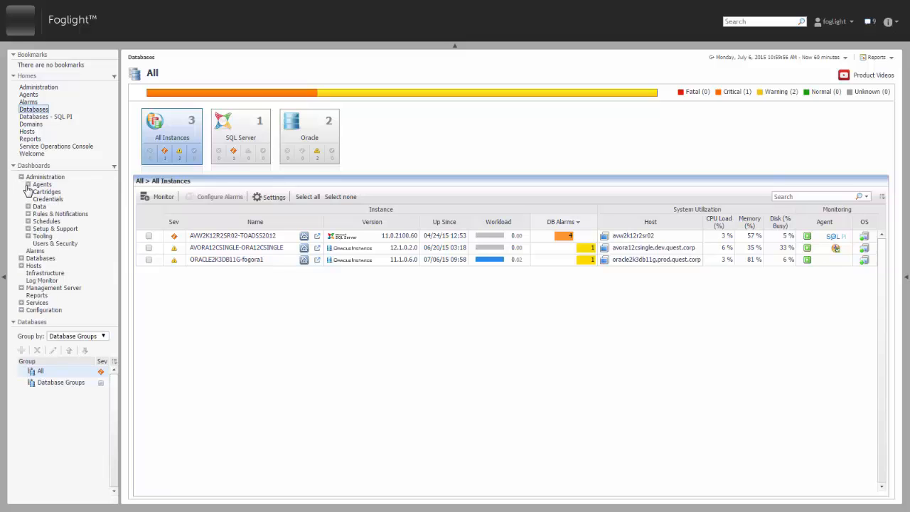
click(28, 191)
click(64, 200)
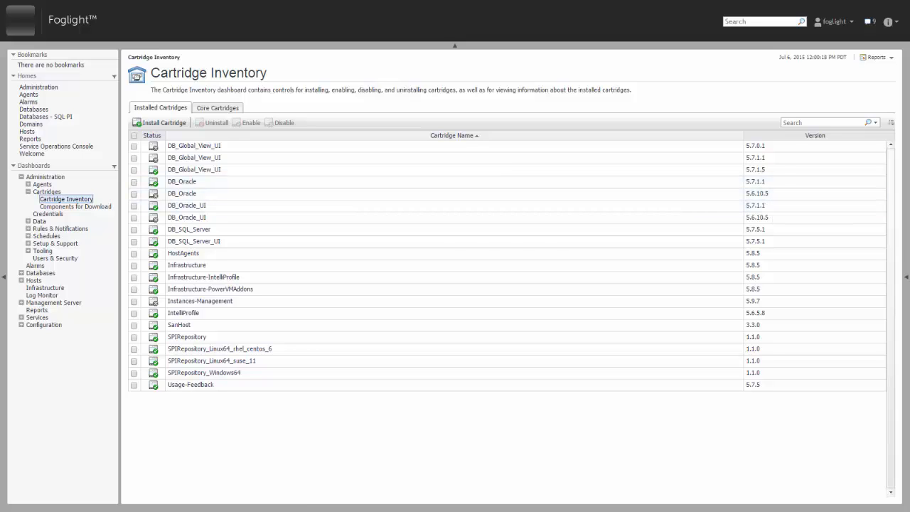
Install the local cartridge file DB_Oracle-5_7_5_1.car with Enable on install active and acknowledge the completed operation.
click(160, 124)
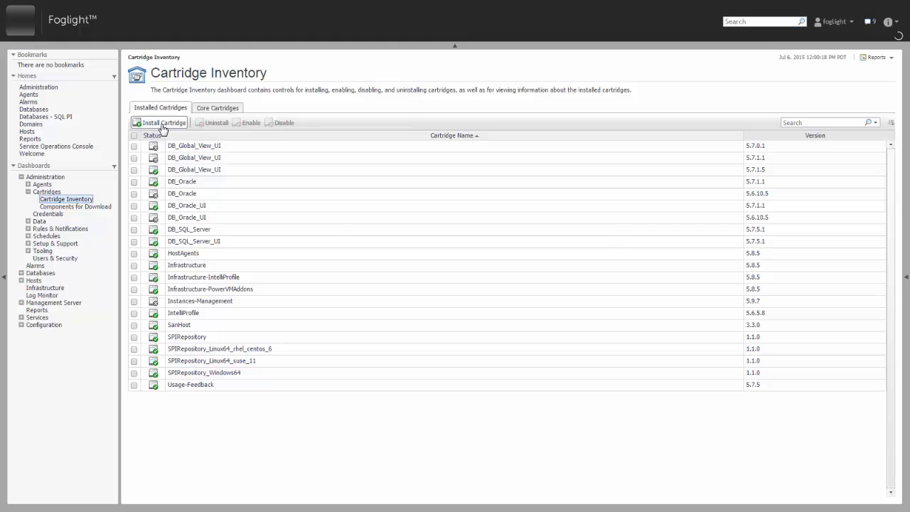
click(395, 240)
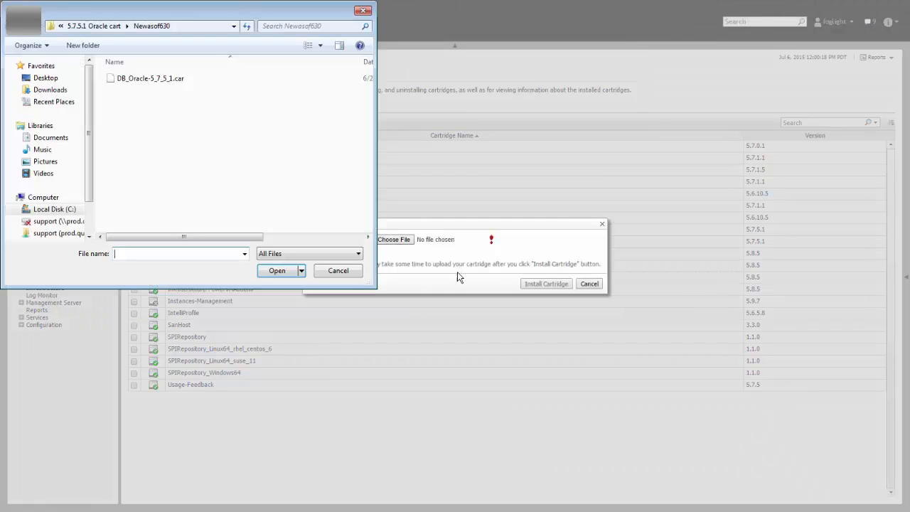
click(161, 80)
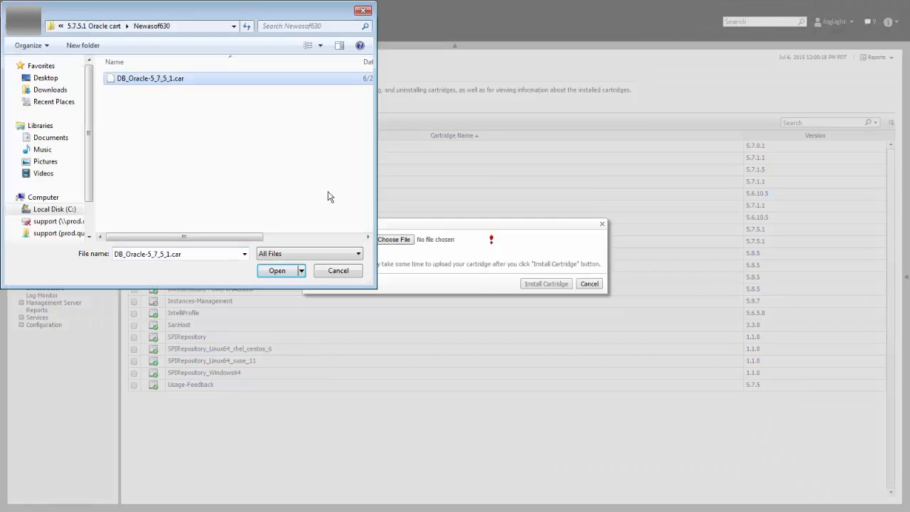
click(278, 271)
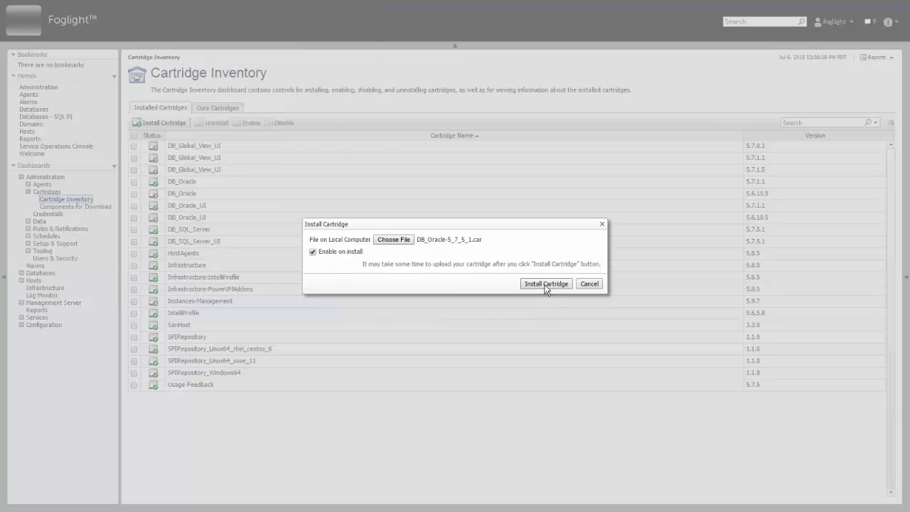
click(546, 285)
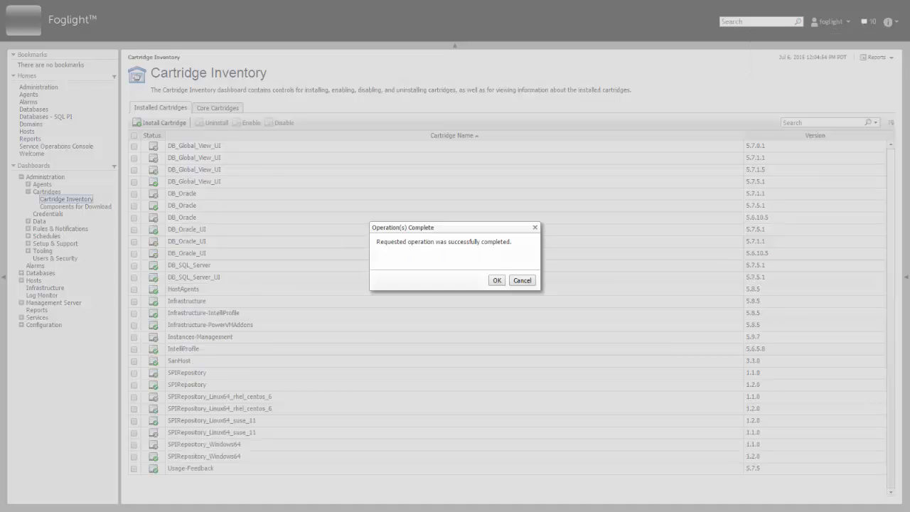
click(497, 280)
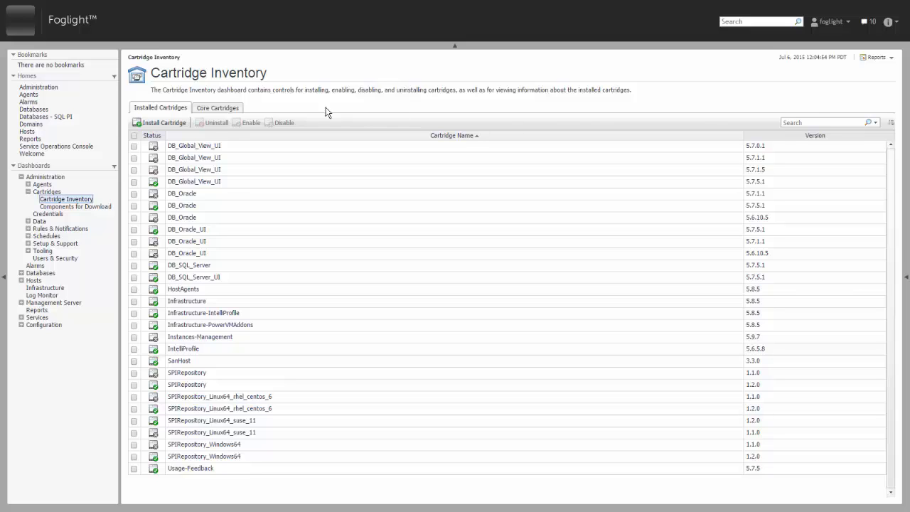
Start the Foglight for Oracle upgrade wizard from the Databases dashboard and upgrade the agent manager deewindows76.
click(33, 109)
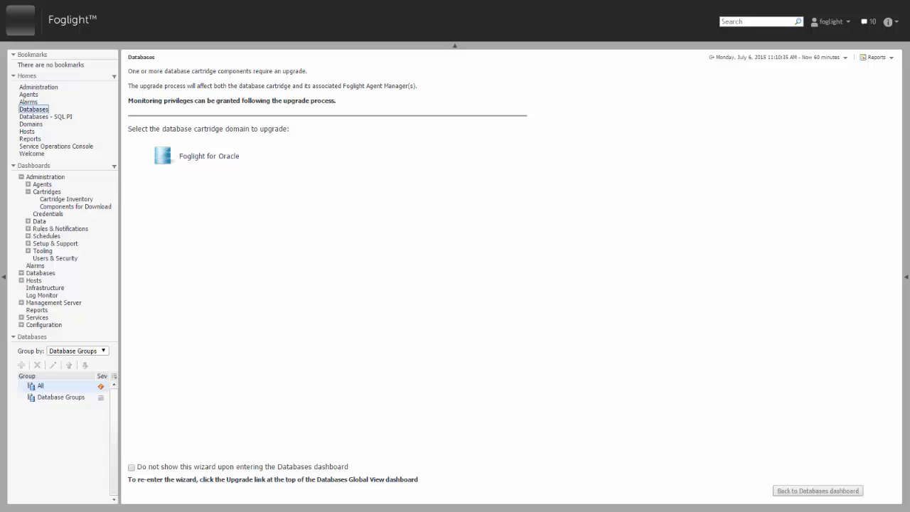
click(4, 277)
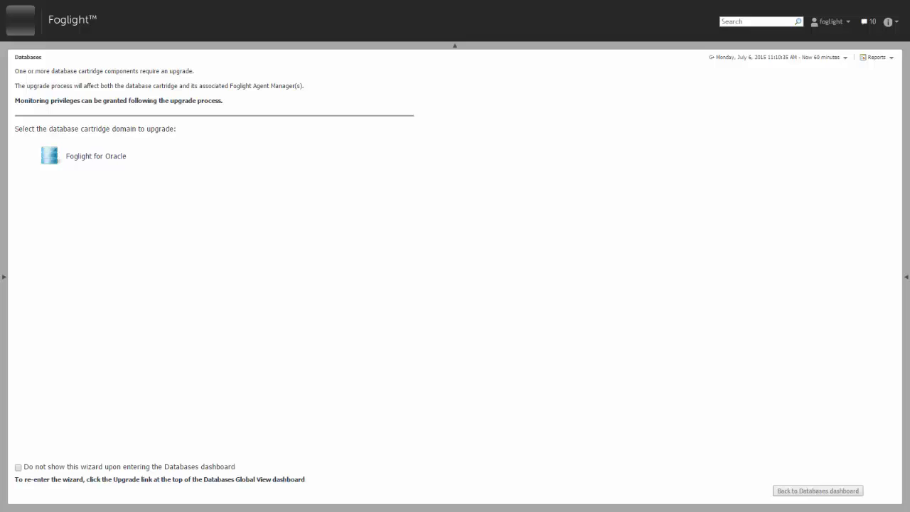
click(97, 159)
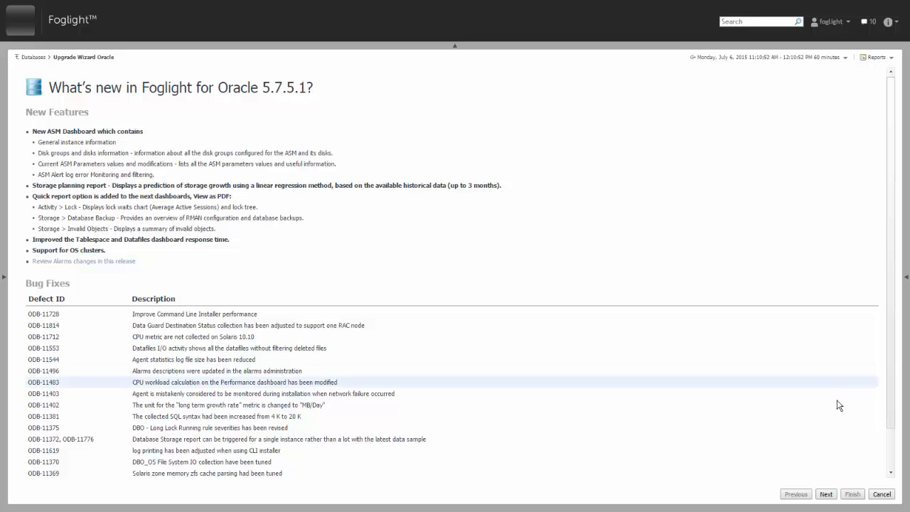
click(826, 494)
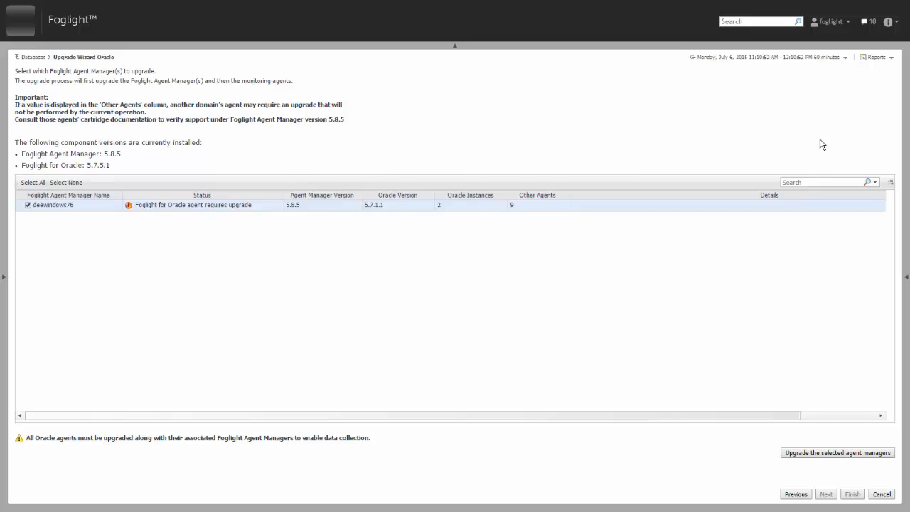
click(864, 455)
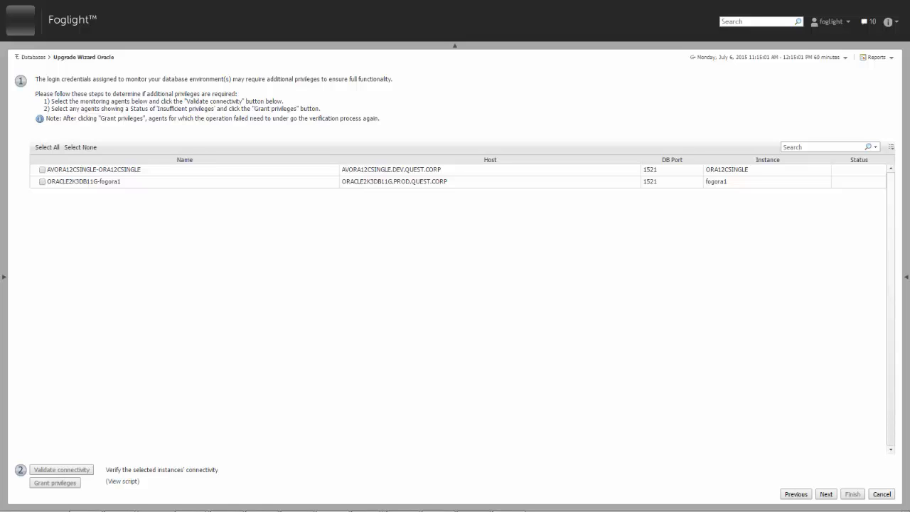
Select all listed Oracle monitoring agents and validate their connectivity.
click(44, 147)
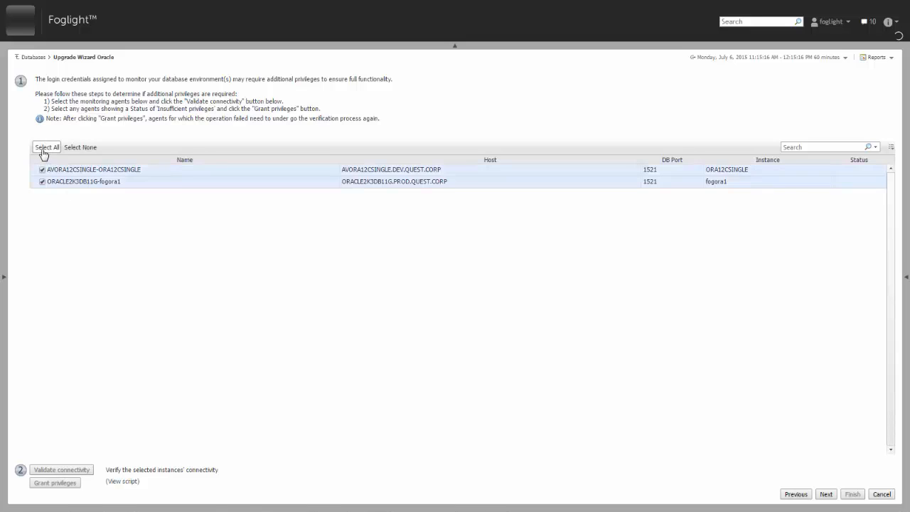
click(70, 470)
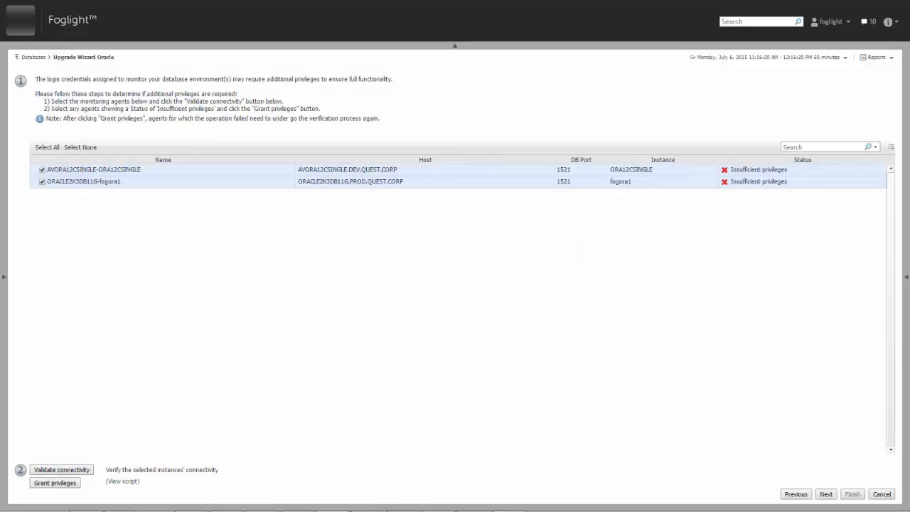
click(767, 183)
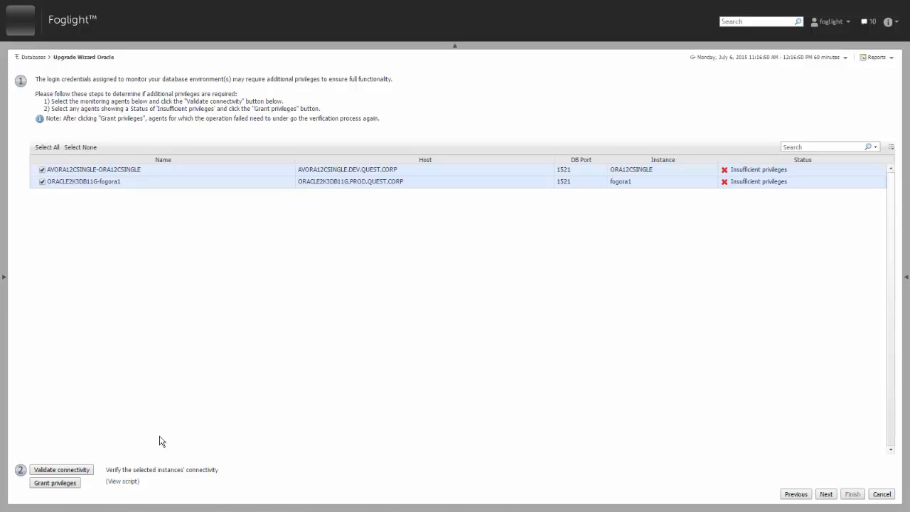
View the grant script through to its end, select its full text, and close it.
click(127, 481)
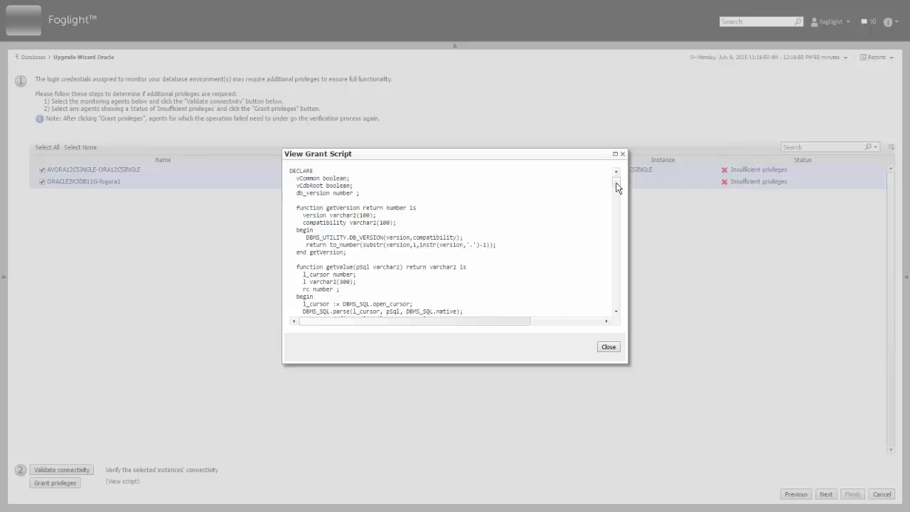
drag(617, 183, 593, 315)
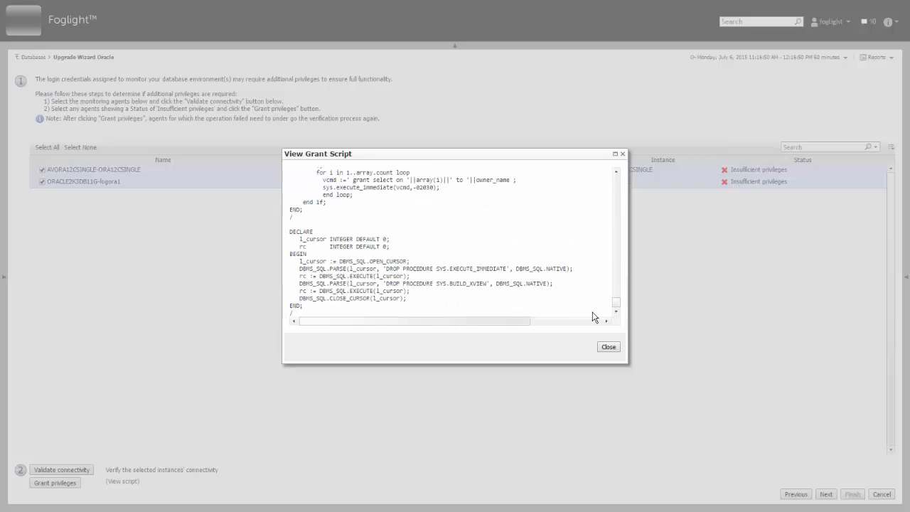
key(ctrl+a)
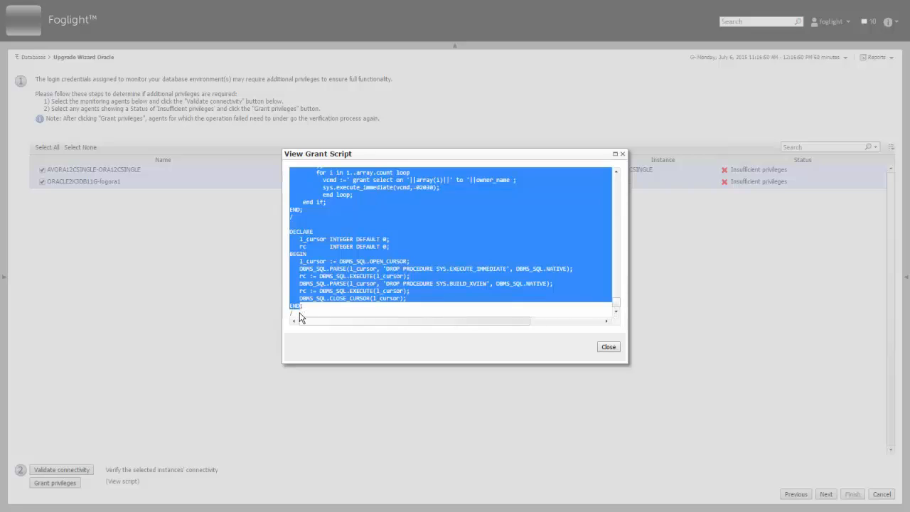
right_click(461, 218)
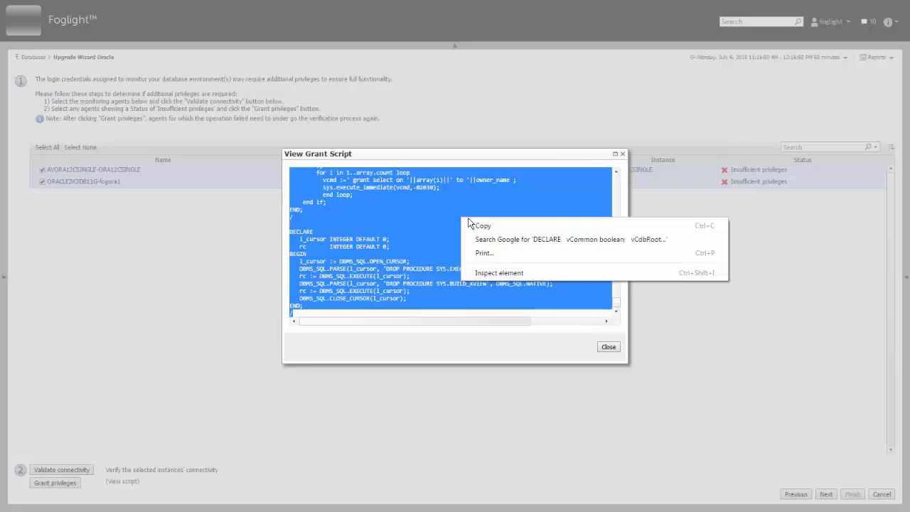
click(607, 347)
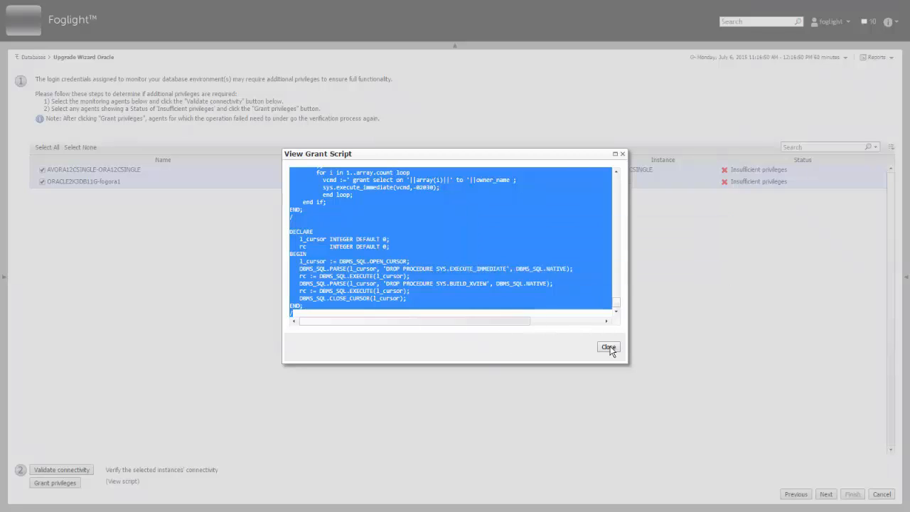
click(608, 347)
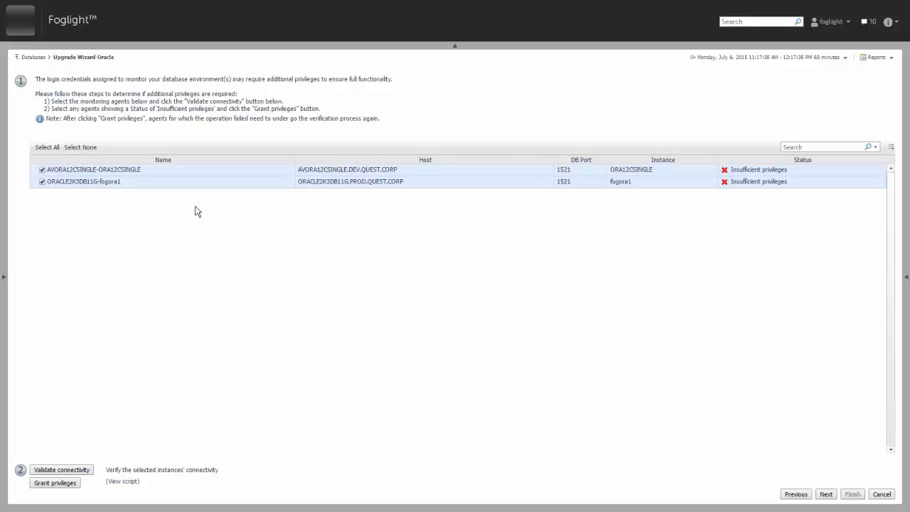
Grant database privileges for only the AVORA12CSINGLE-ORA12CSINGLE agent, using SYSDBA user sys and the SYSDBA password.
click(41, 182)
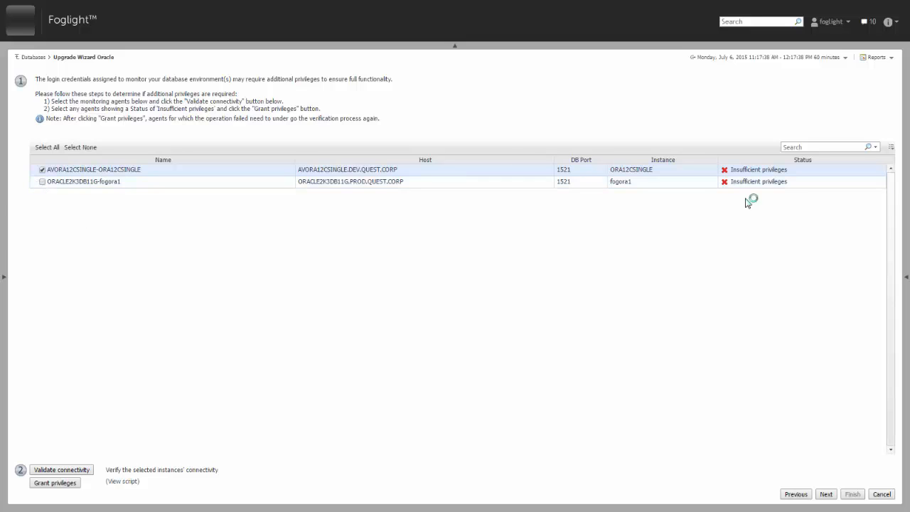
click(759, 171)
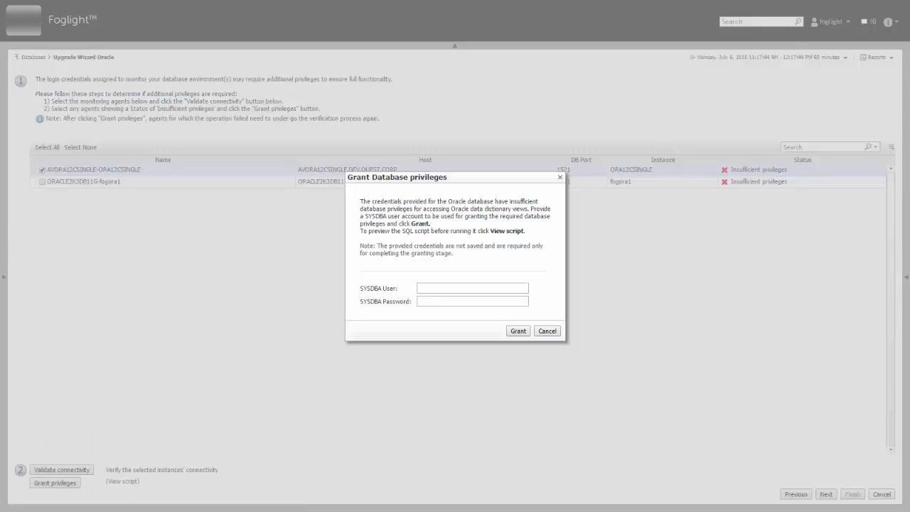
click(506, 289)
text(sys)
key(Tab)
text(••••••••••)
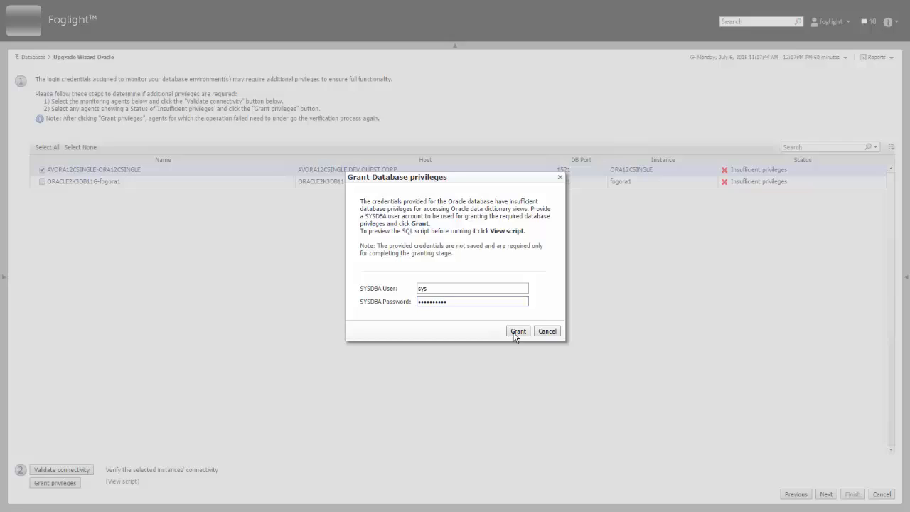
click(518, 331)
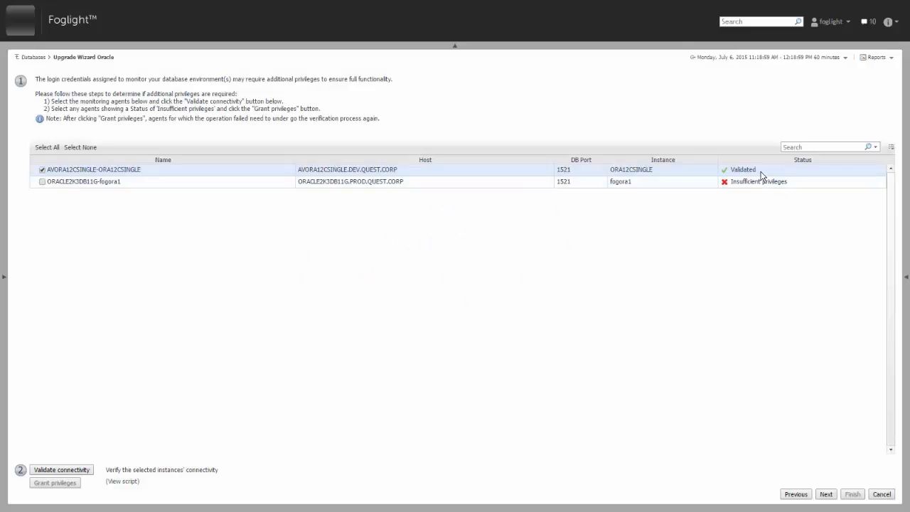
Grant database privileges for the ORACLE2K3DB11G-fogora1 agent, using SYSDBA user sys and the SYSDBA password.
click(42, 180)
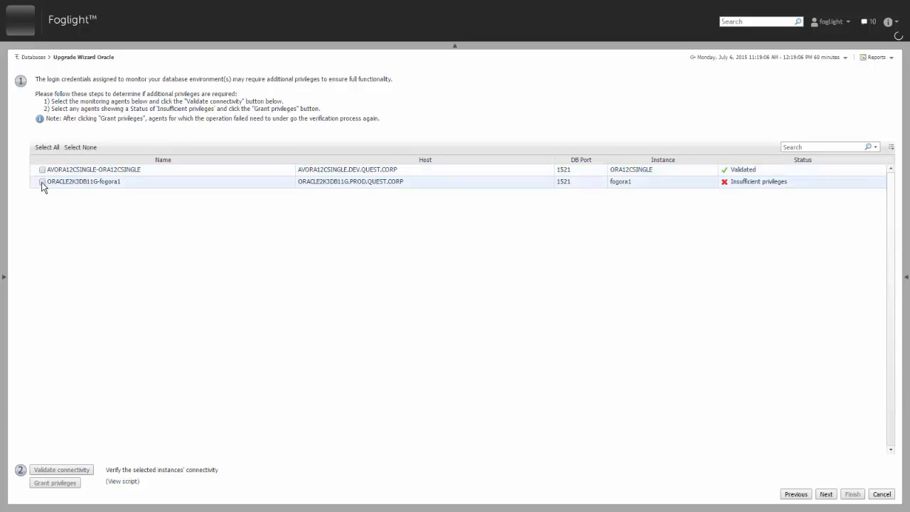
click(759, 183)
click(477, 288)
text(sys)
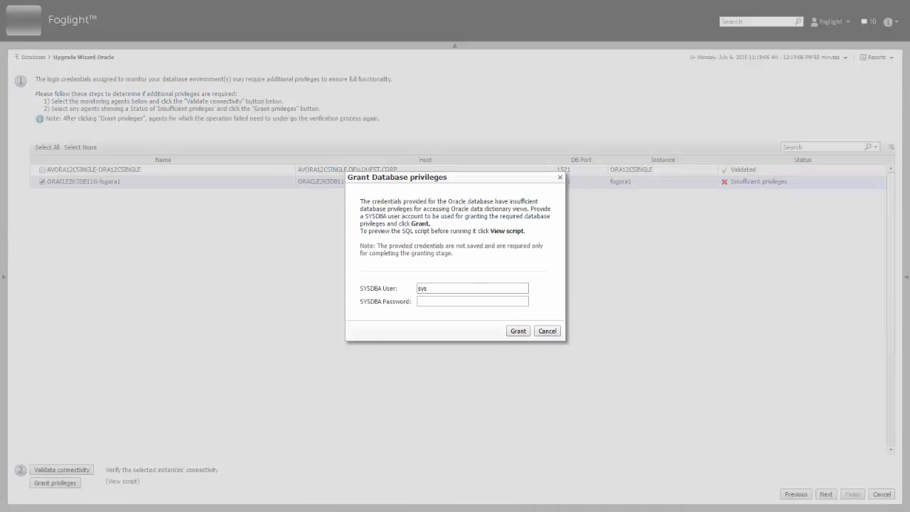
key(Tab)
text(********)
click(518, 331)
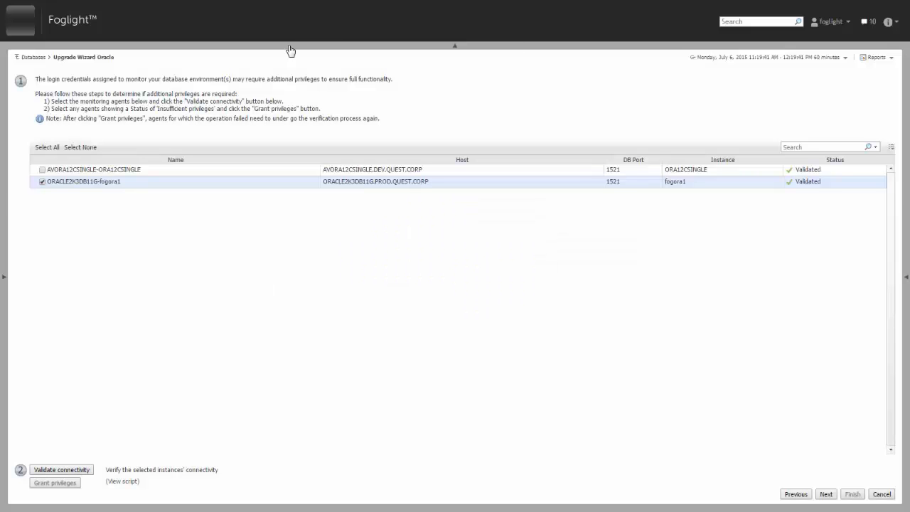
Reselect all the Oracle agents and continue the upgrade wizard to the SQL PI stage.
click(41, 182)
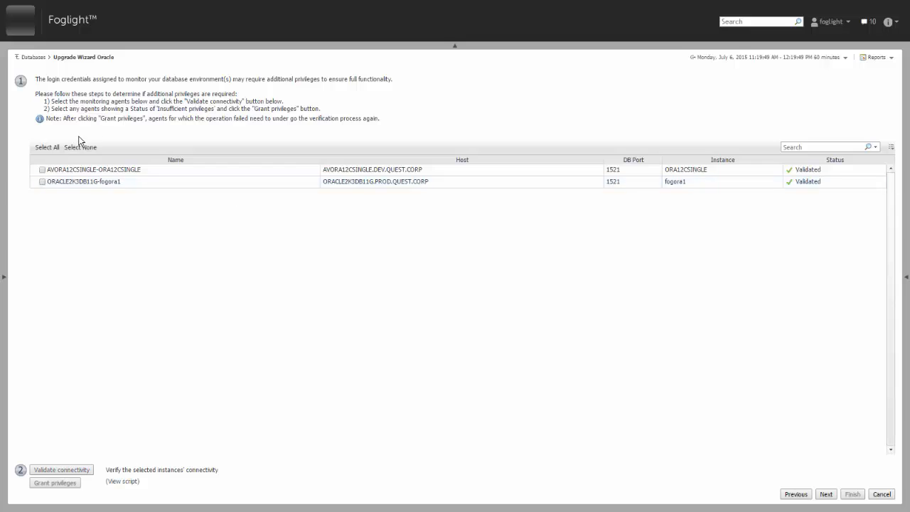
click(47, 147)
click(827, 494)
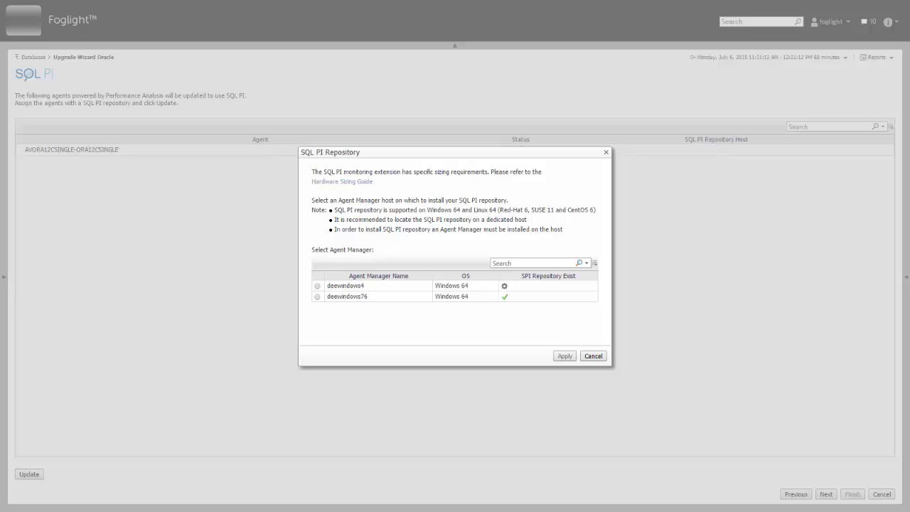
Assign deewindows76 as the SQL PI repository host for AVORA12CSINGLE-ORA12CSINGLE, update the agent to SQL PI, and acknowledge the upgrade.
click(317, 296)
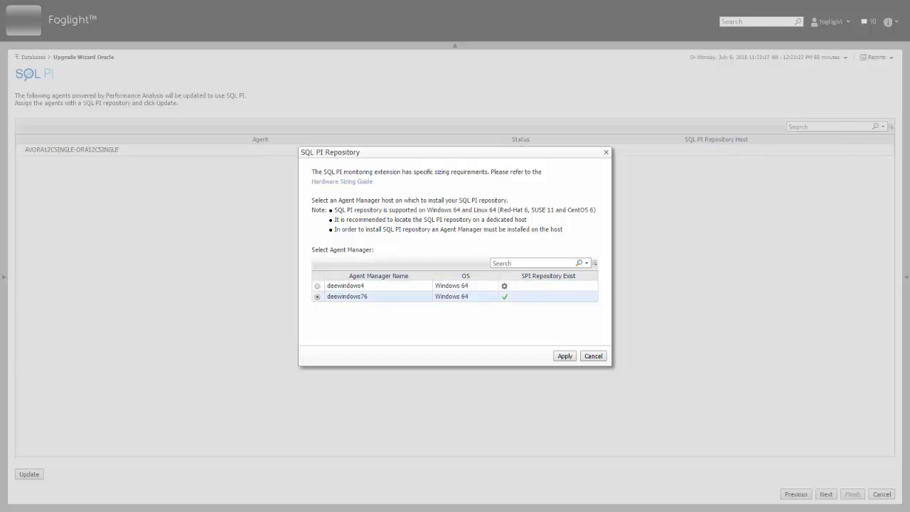
click(565, 356)
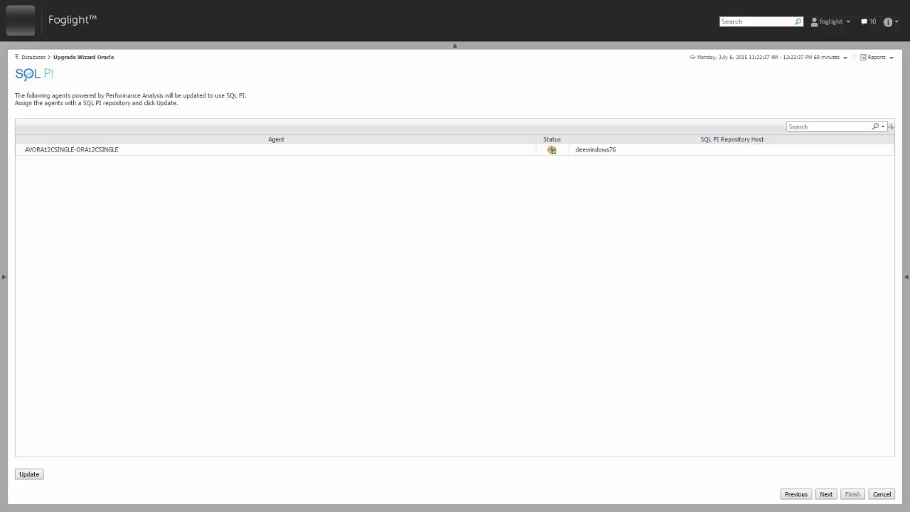
click(27, 473)
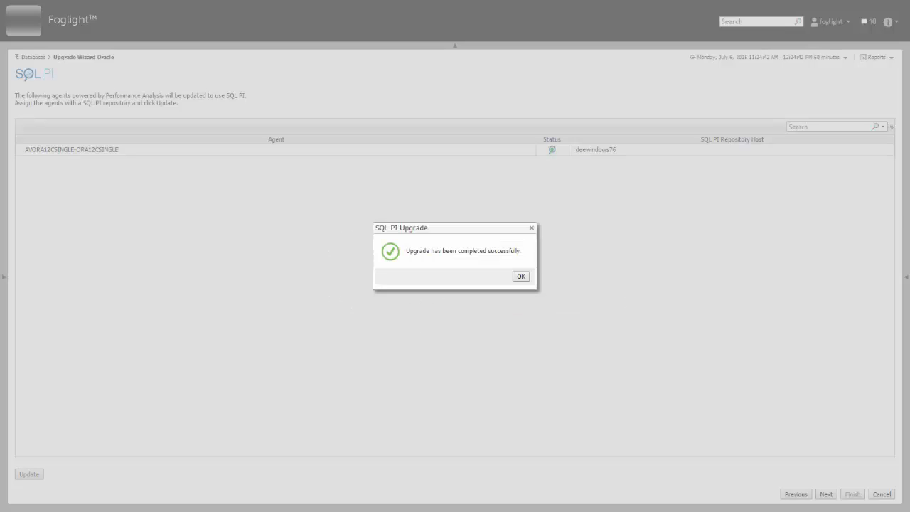
click(517, 276)
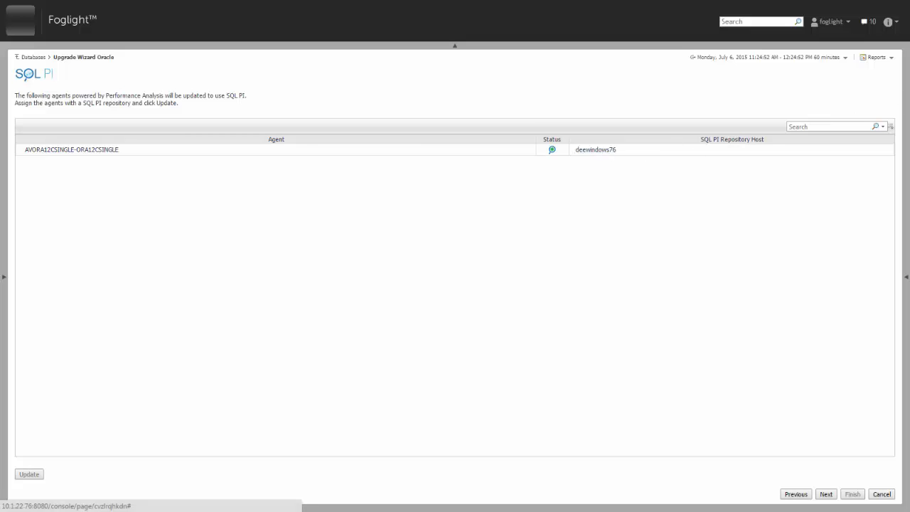
Finish the Oracle upgrade wizard and filter the Databases dashboard to show only the Oracle instances.
click(826, 494)
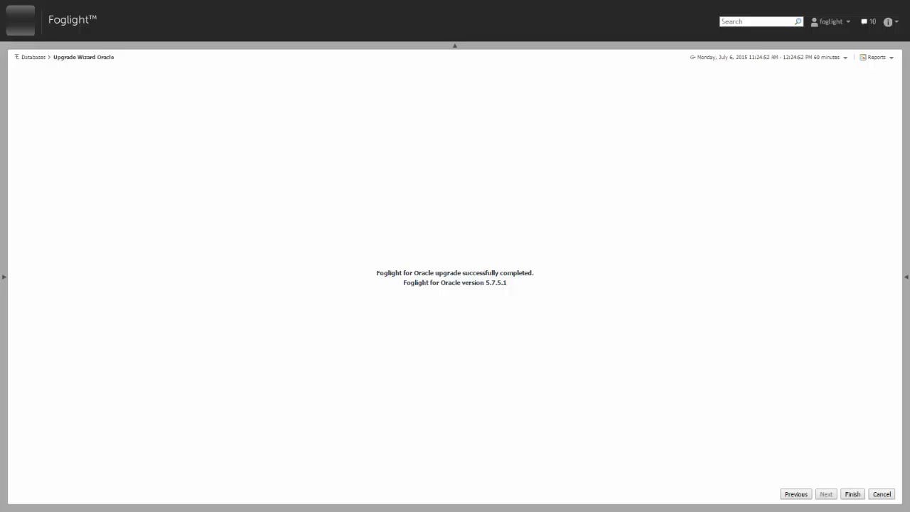
click(851, 494)
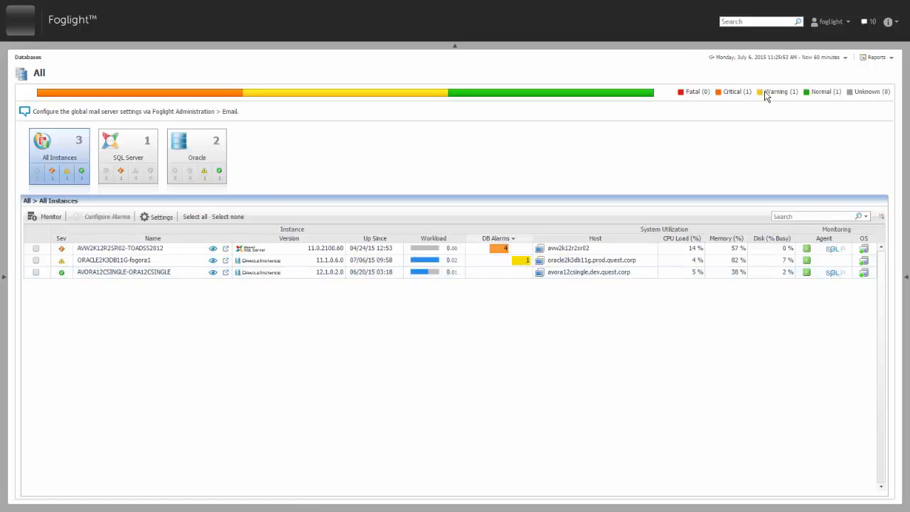
click(194, 149)
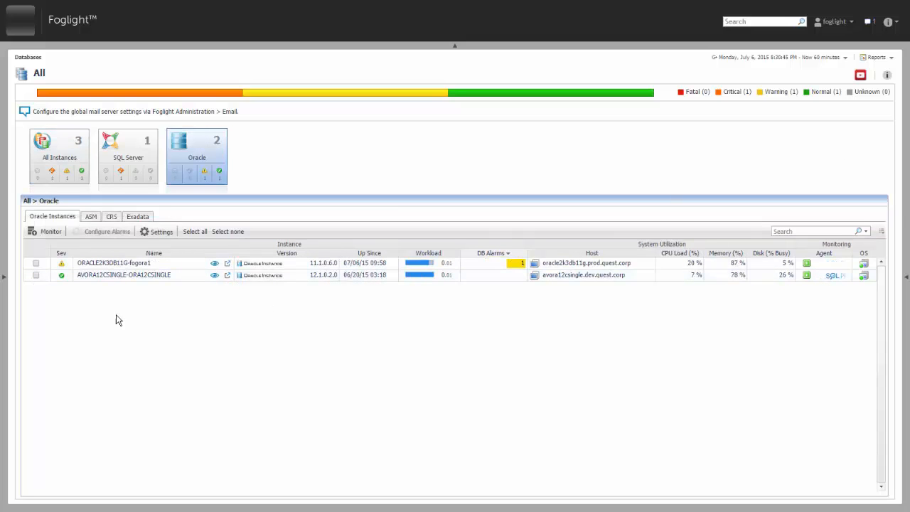
View the SQL PI monitored instances on the Databases - SQL PI home dashboard, with the side navigation collapsed.
click(6, 277)
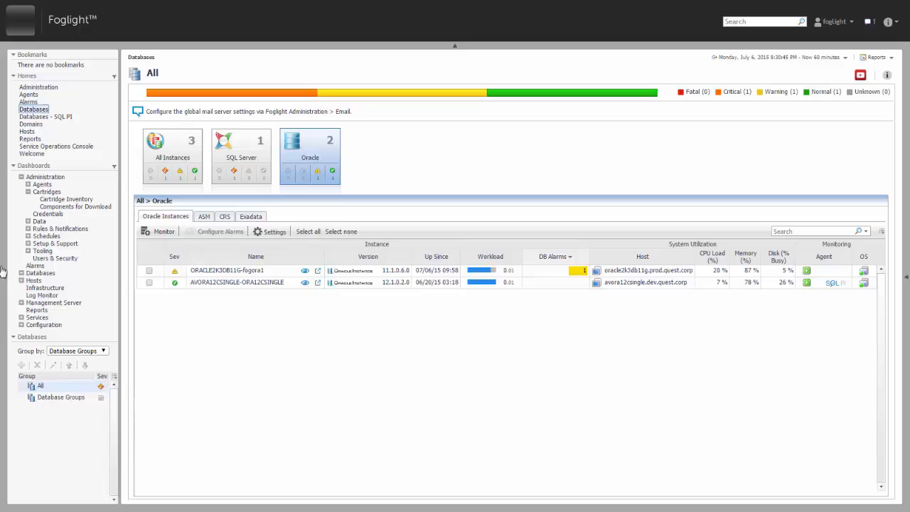
click(45, 116)
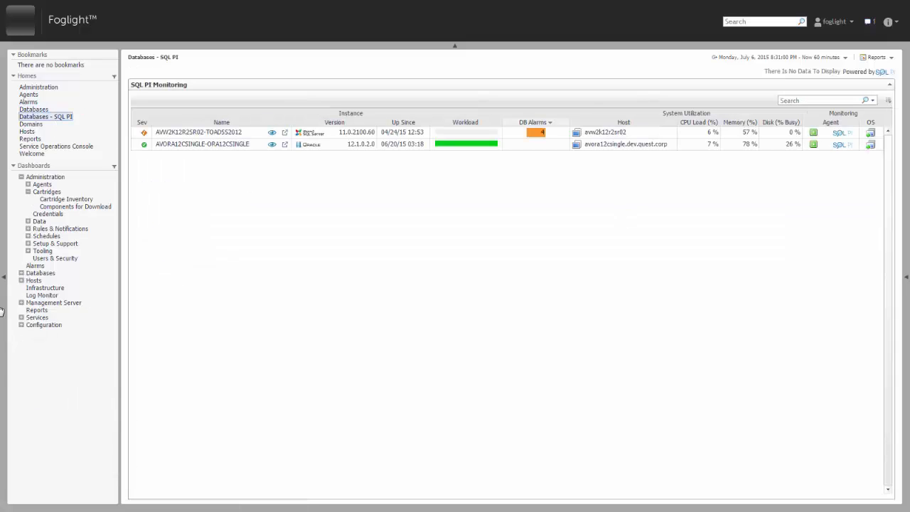
click(3, 277)
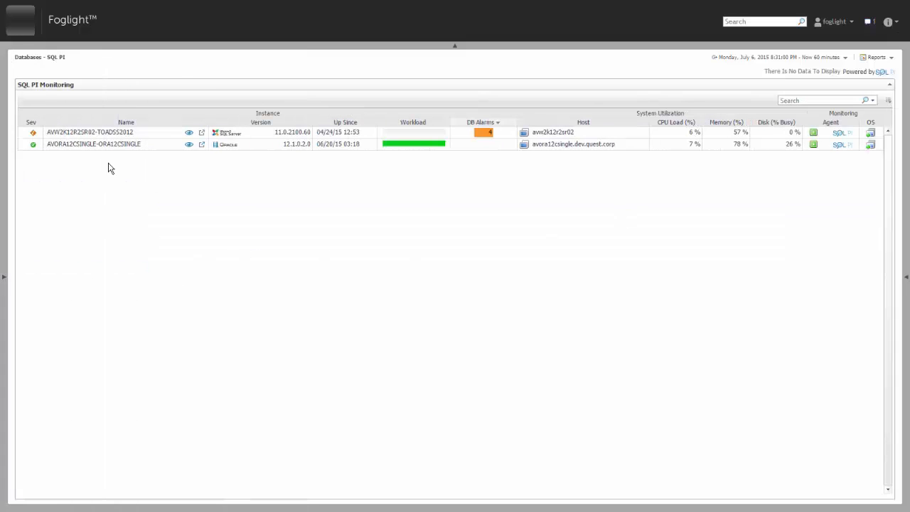